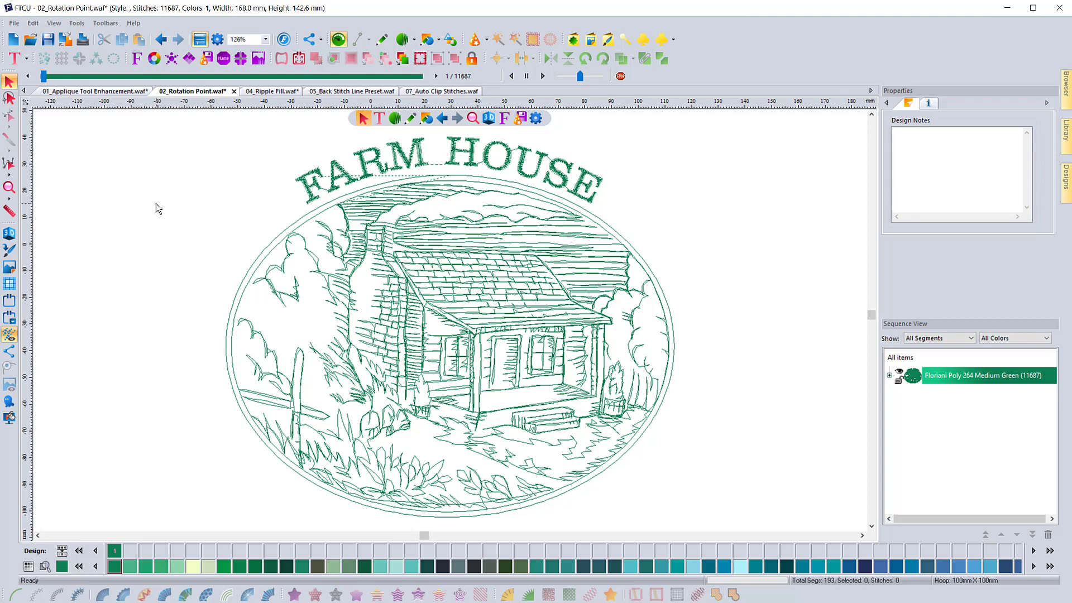
Expand the Floriani Poly 264 Medium Green colour group and select the whole farm house design to examine its segments.
left_click(890, 376)
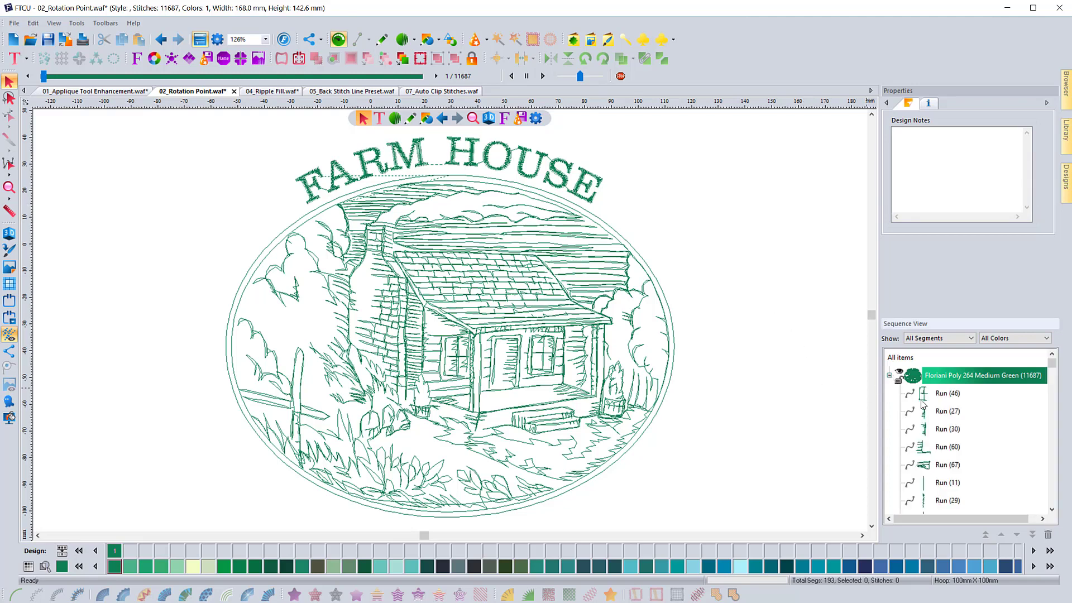
left_click(332, 188)
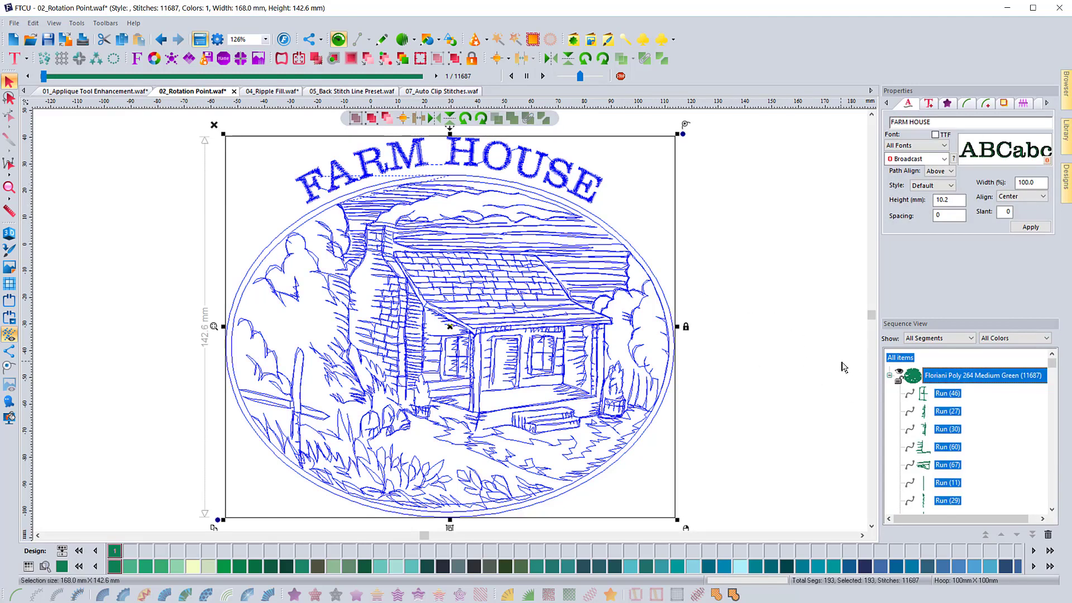
left_click(780, 333)
Try rotating the FARM HOUSE lettering about its own centre, and undo that rotation.
left_click(563, 168)
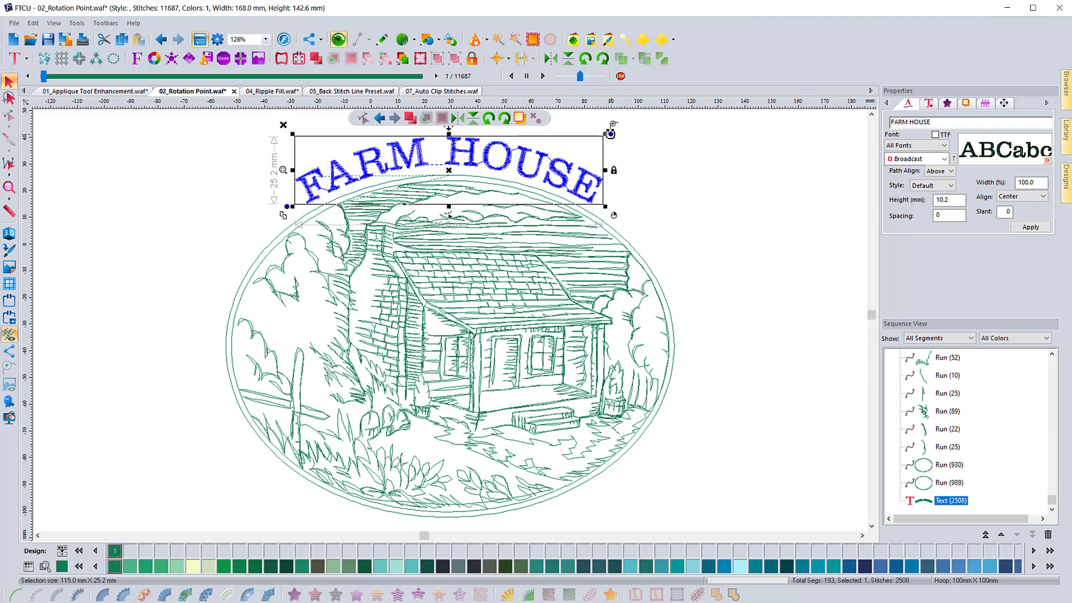
left_click_drag(610, 134, 570, 133)
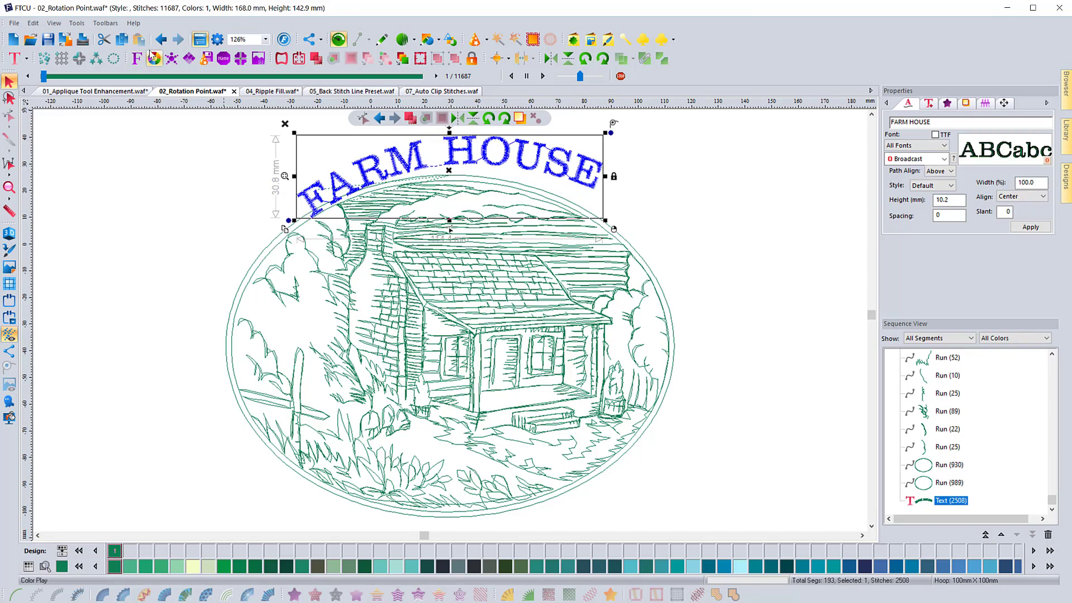
left_click(161, 39)
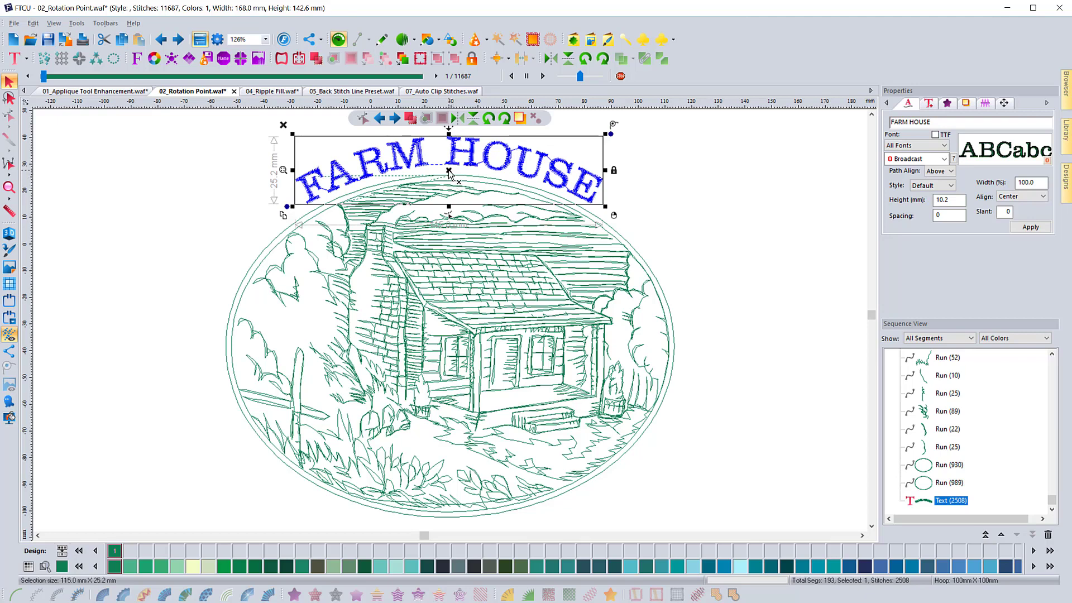
key("alt")
left_click(189, 525)
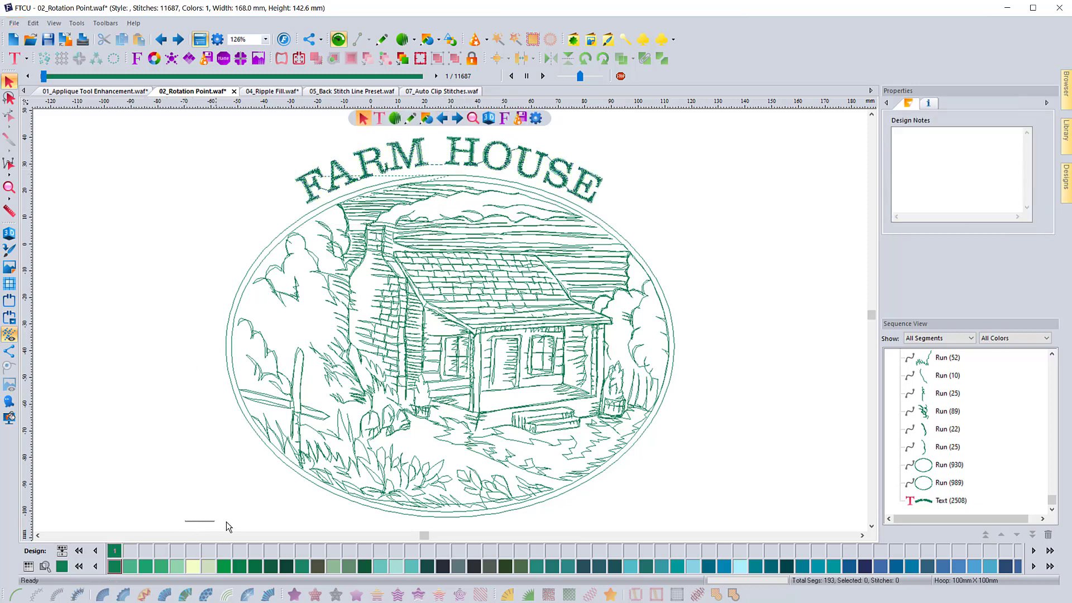
Select the oval house artwork without the lettering and place a vertical and a horizontal guide through its centre.
left_click_drag(226, 522, 740, 170)
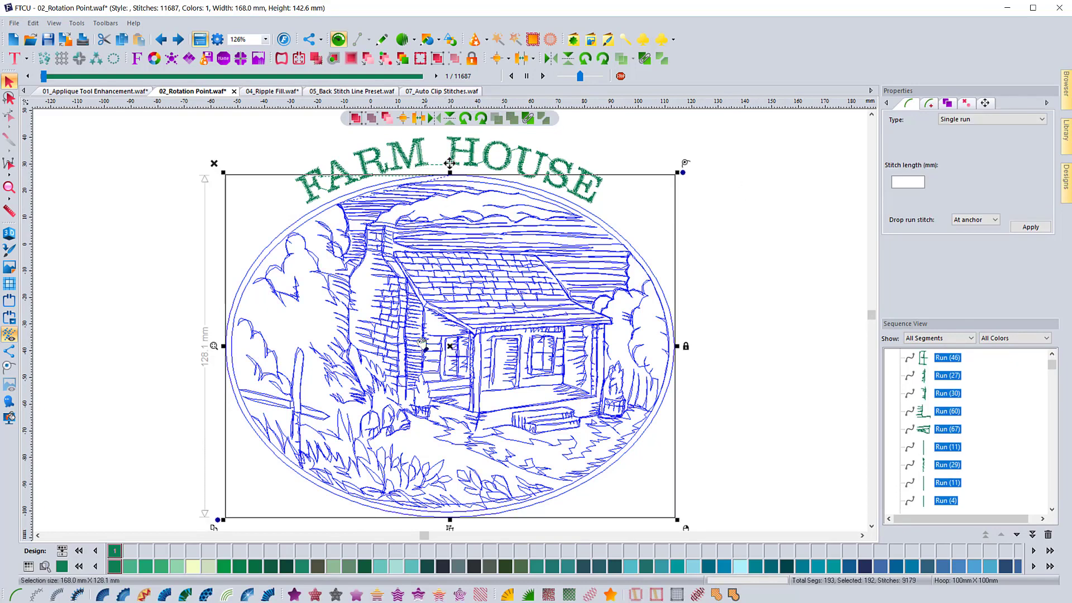
left_click_drag(28, 342, 449, 364)
left_click_drag(319, 107, 306, 349)
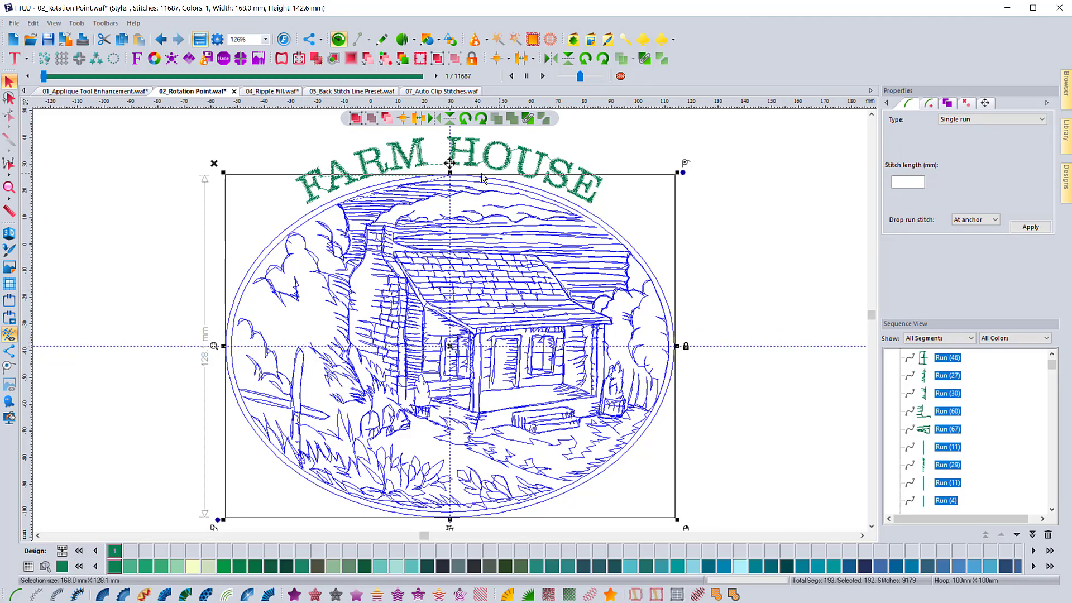
left_click(266, 140)
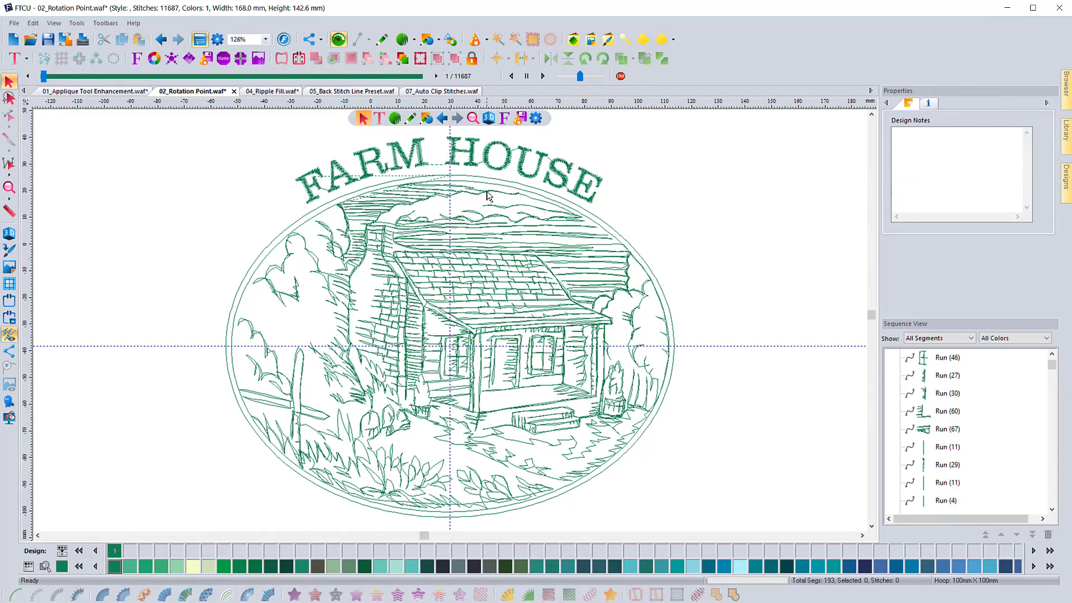
Move the FARM HOUSE lettering's rotation point to the guide intersection at the oval's centre and rotate the lettering about it.
left_click(488, 167)
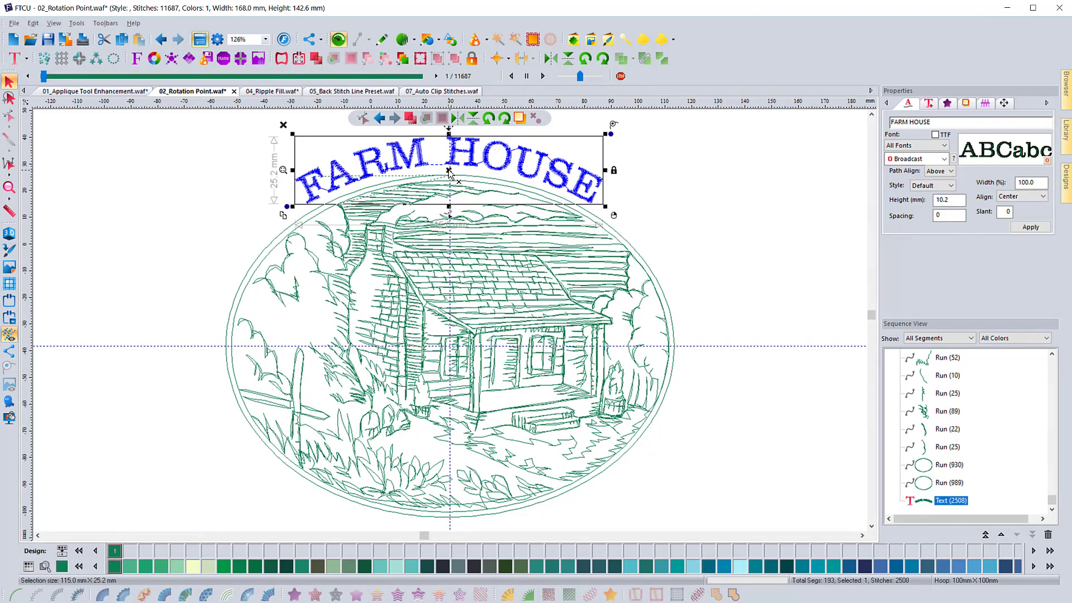
left_click_drag(449, 173, 451, 347)
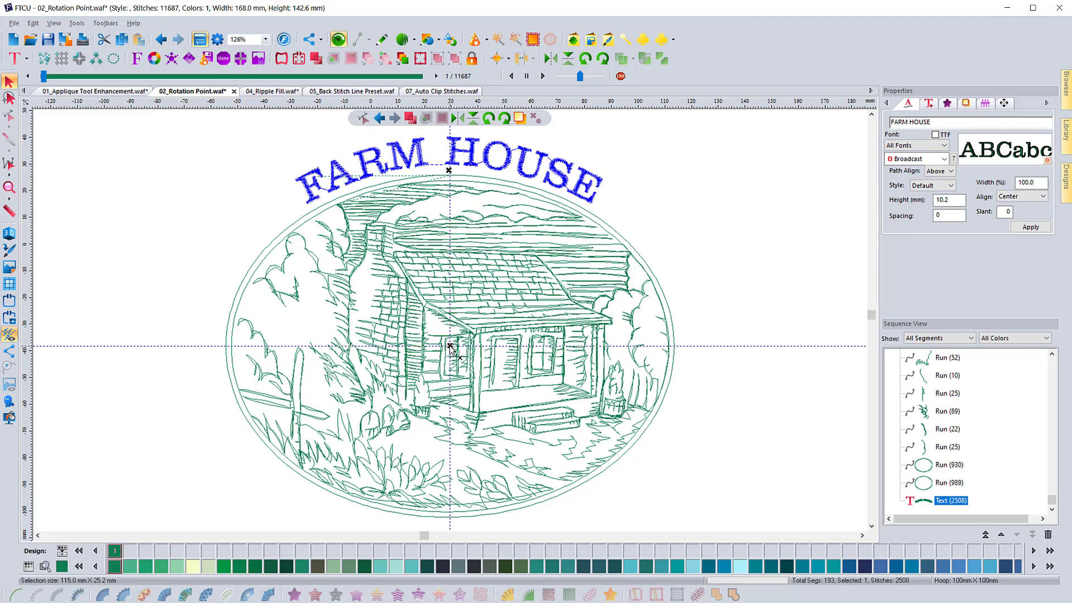
left_click_drag(450, 347, 451, 347)
key("alt")
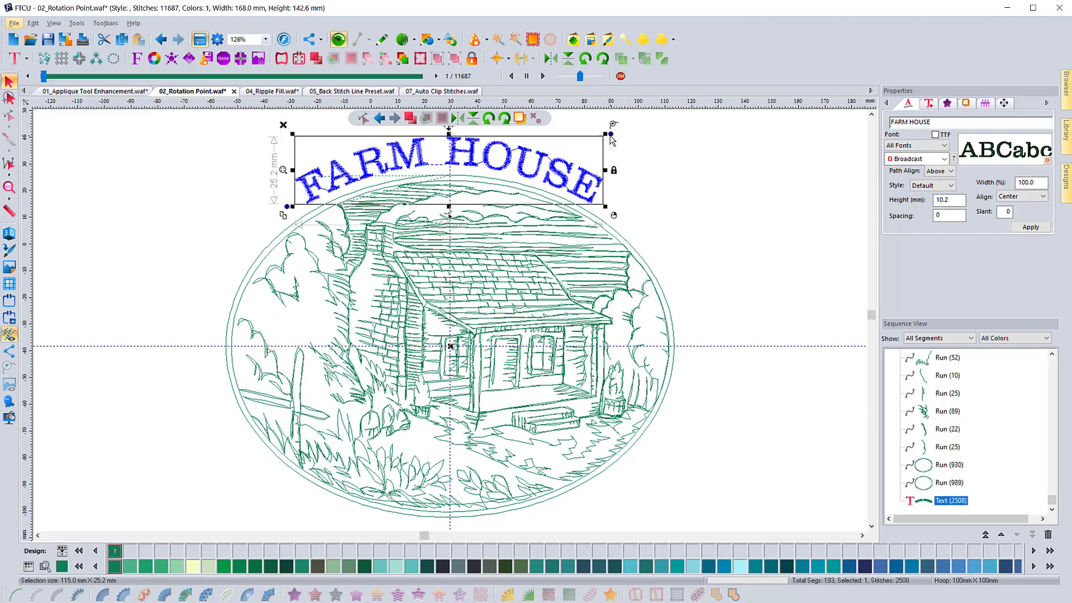
left_click_drag(611, 134, 557, 200)
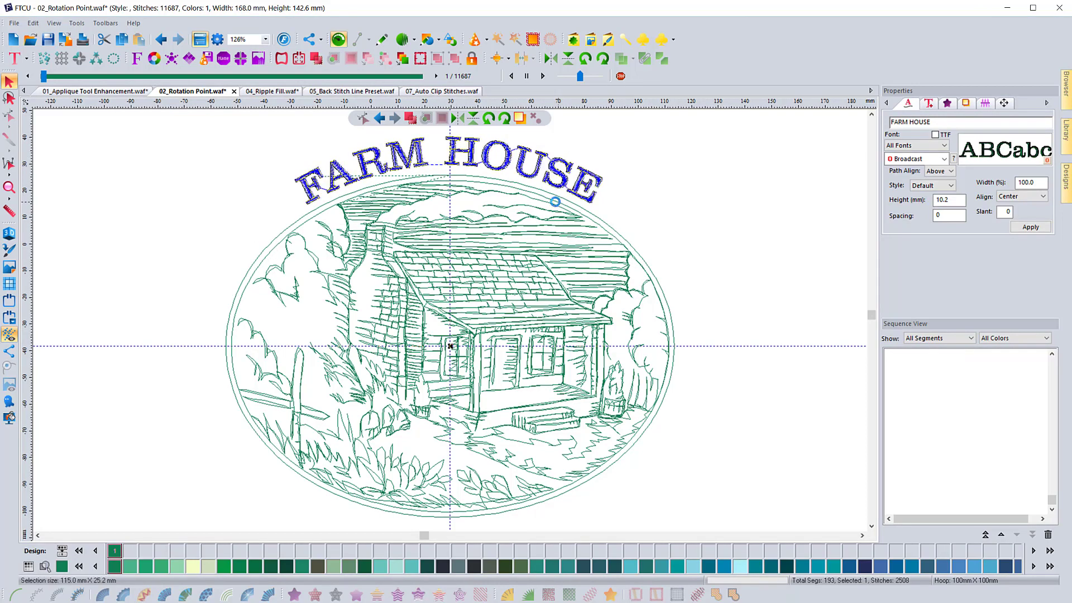
left_click(223, 260)
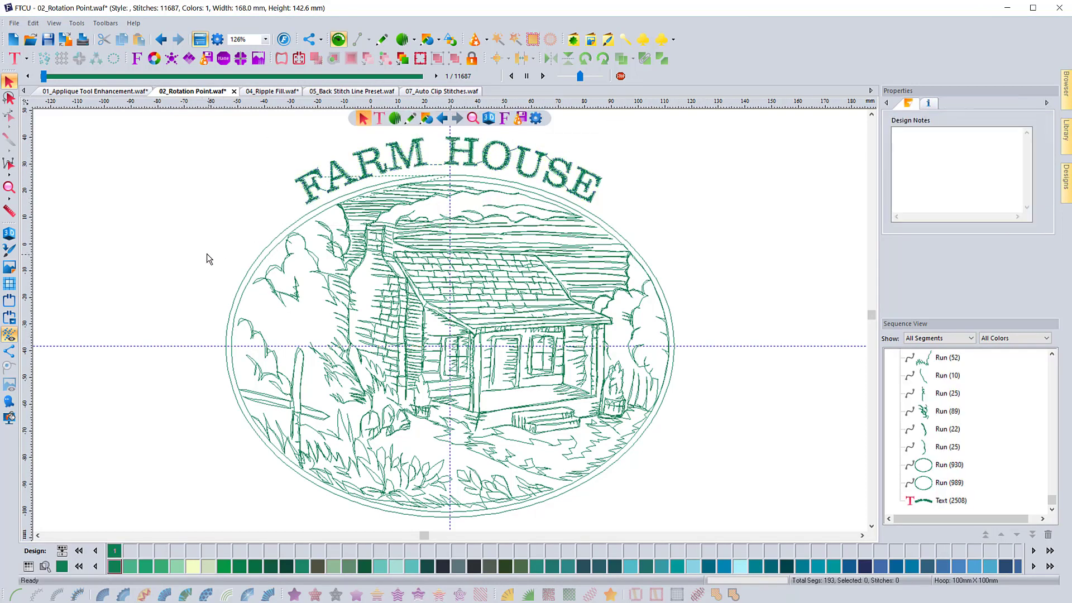
Select the oval house artwork, turn off the aspect ratio lock and set its height to 168 mm.
scroll(85, 217, "down", 2)
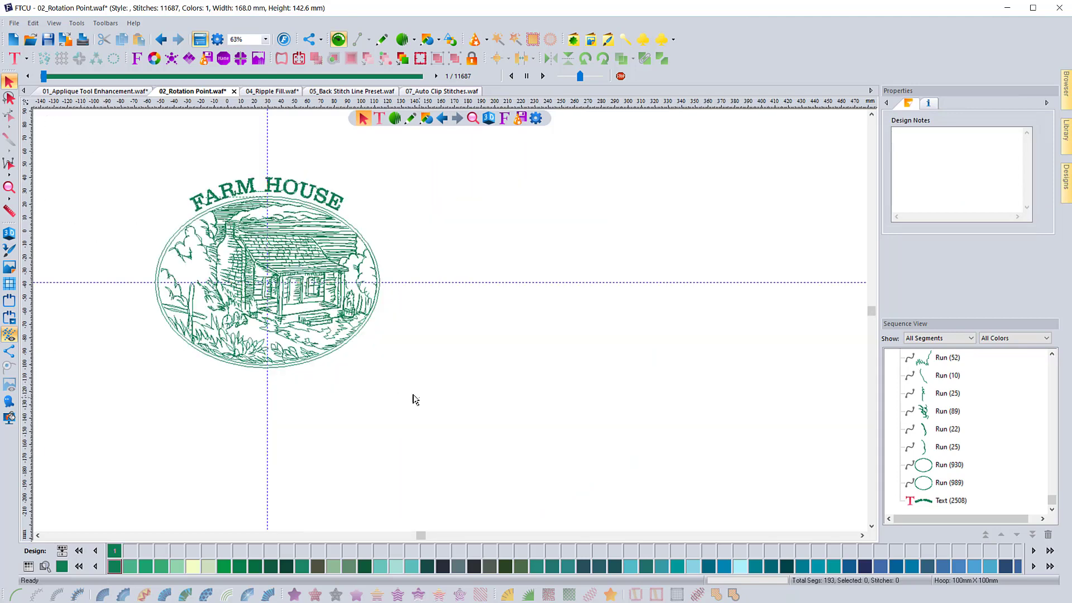
left_click_drag(413, 399, 101, 198)
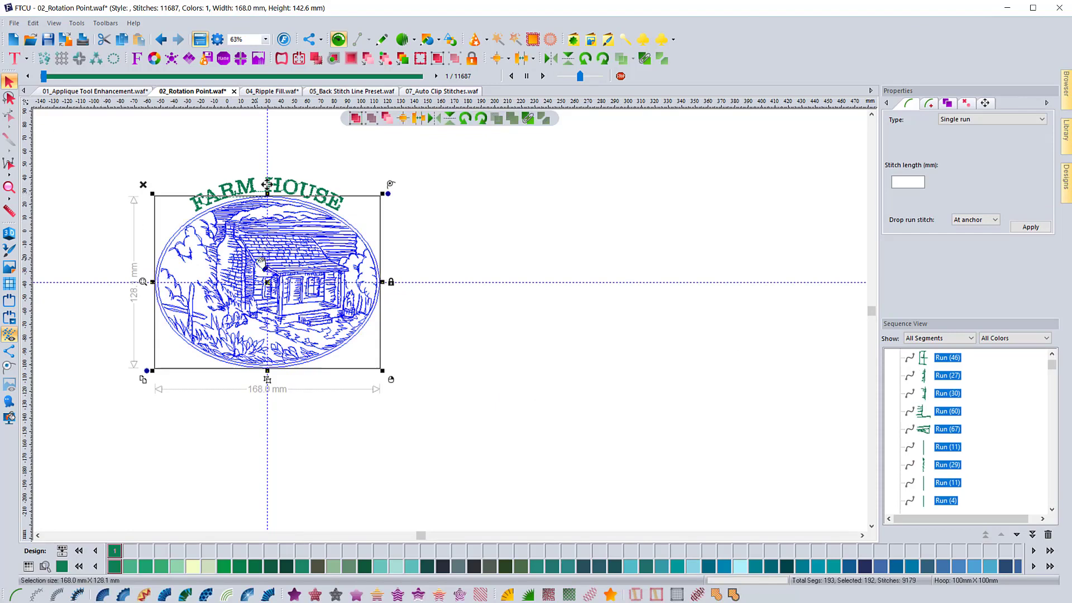
left_click(985, 103)
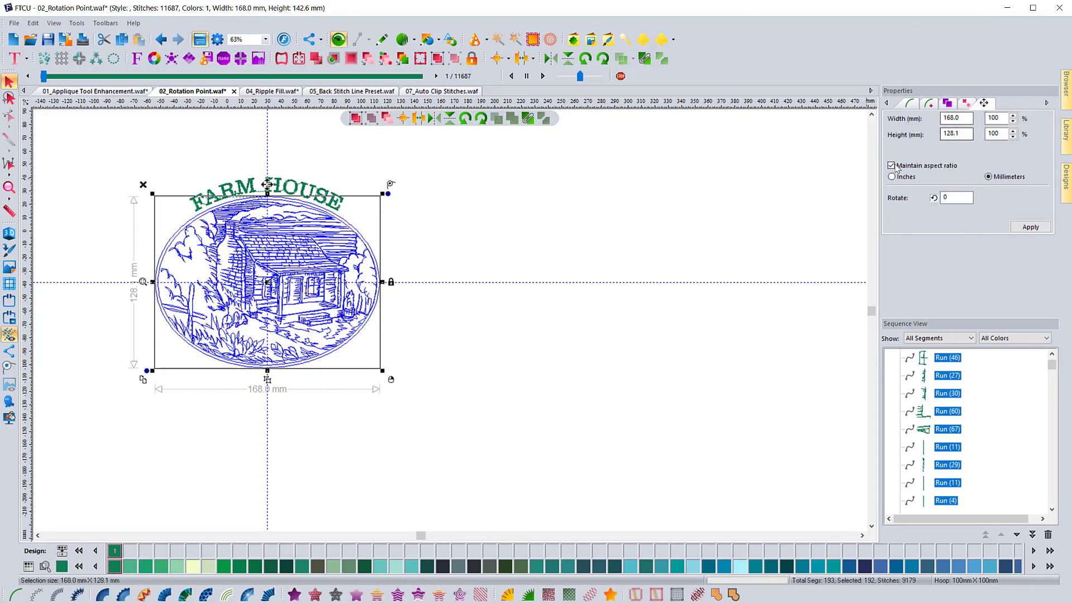
left_click(917, 164)
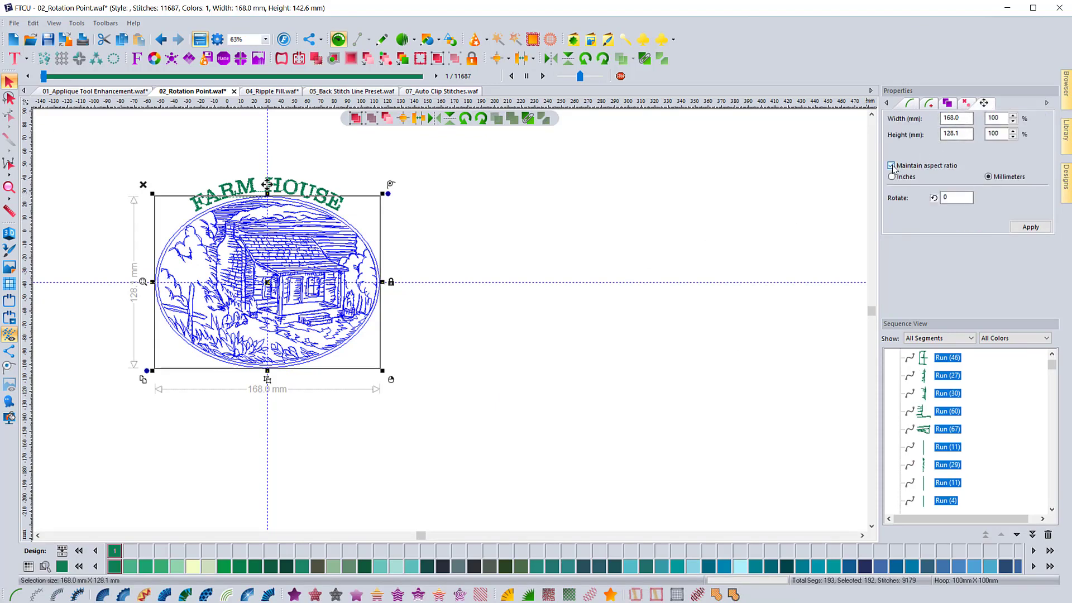
double_click(962, 133)
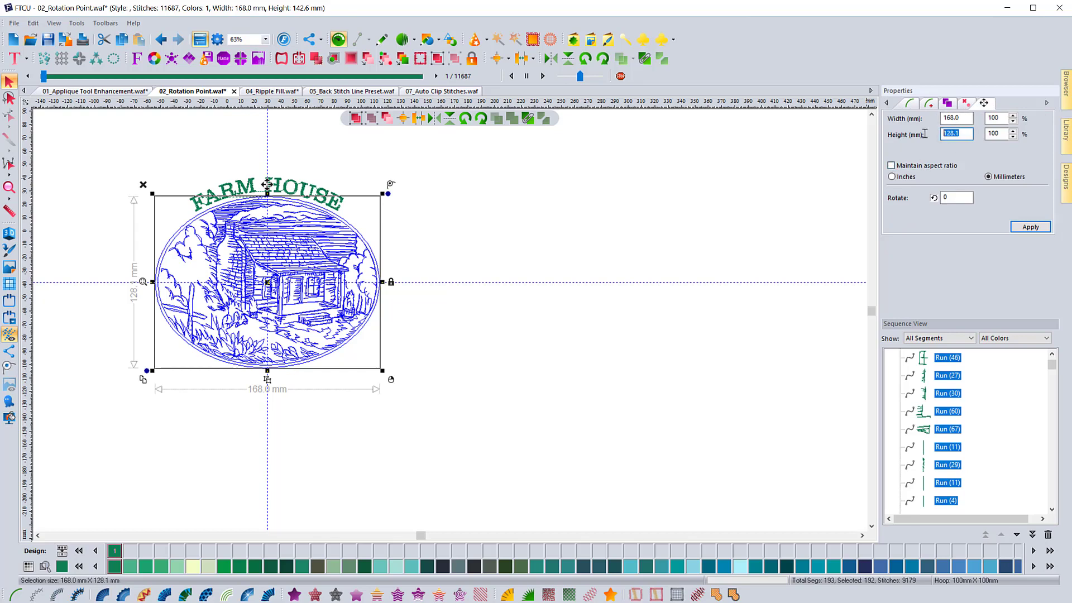
type("168")
left_click(1026, 224)
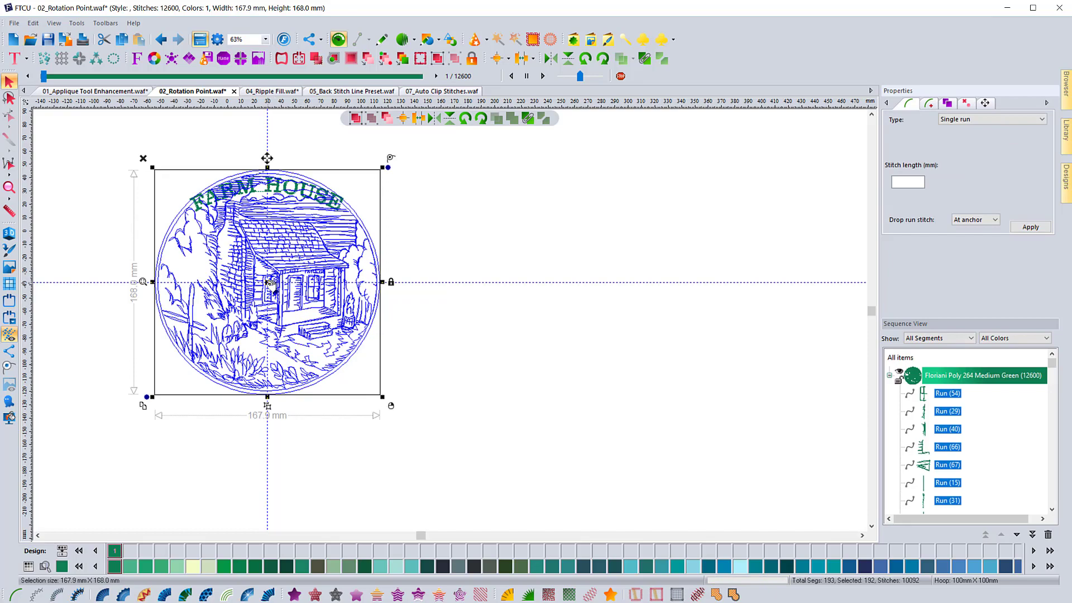
Move the resized circular artwork down so its upper edge sits just beneath the FARM HOUSE lettering.
left_click_drag(270, 284, 269, 311)
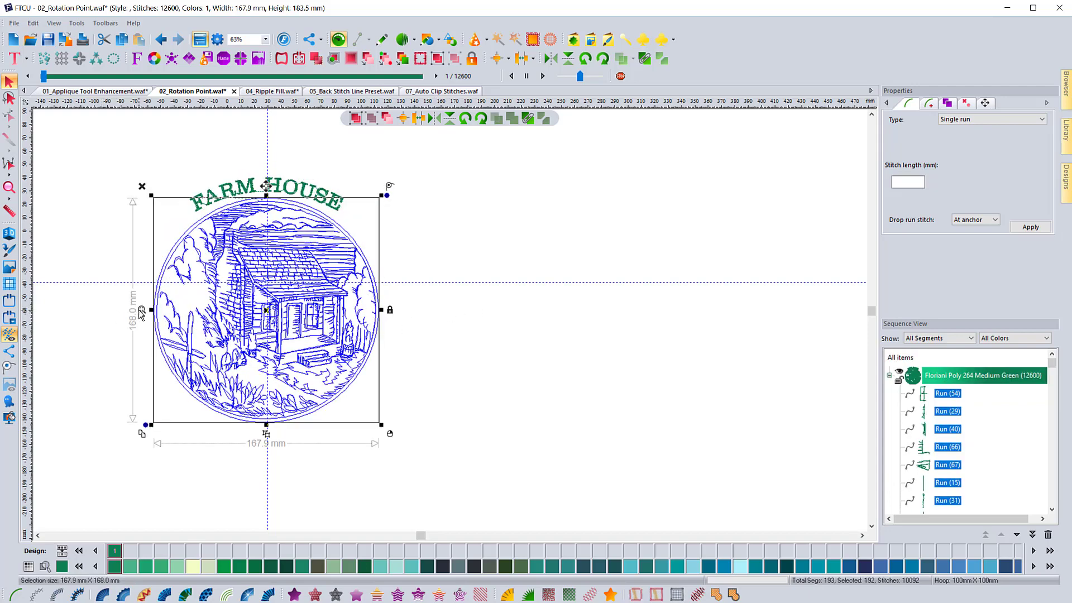
left_click(141, 310)
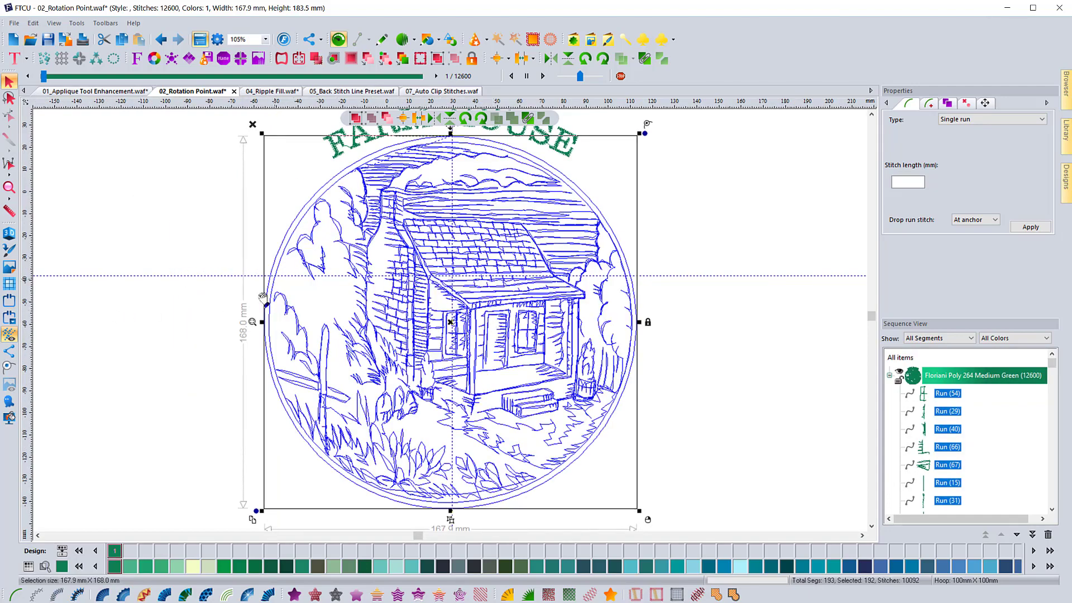
left_click(149, 313)
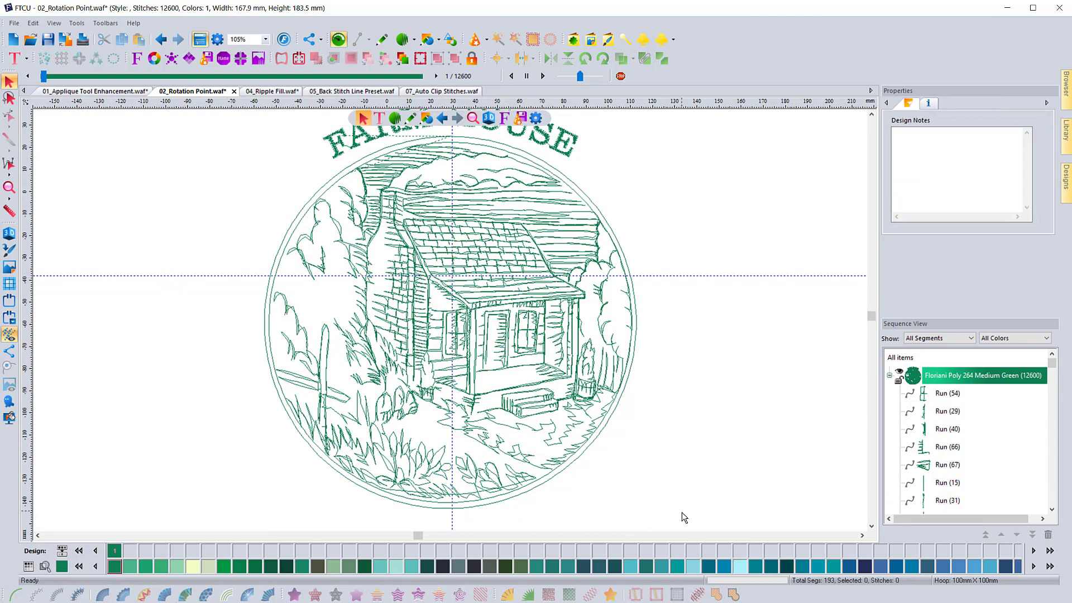
Move the horizontal guide to the circular artwork's centre and nudge the artwork to align with the guide intersection.
left_click_drag(672, 530, 227, 124)
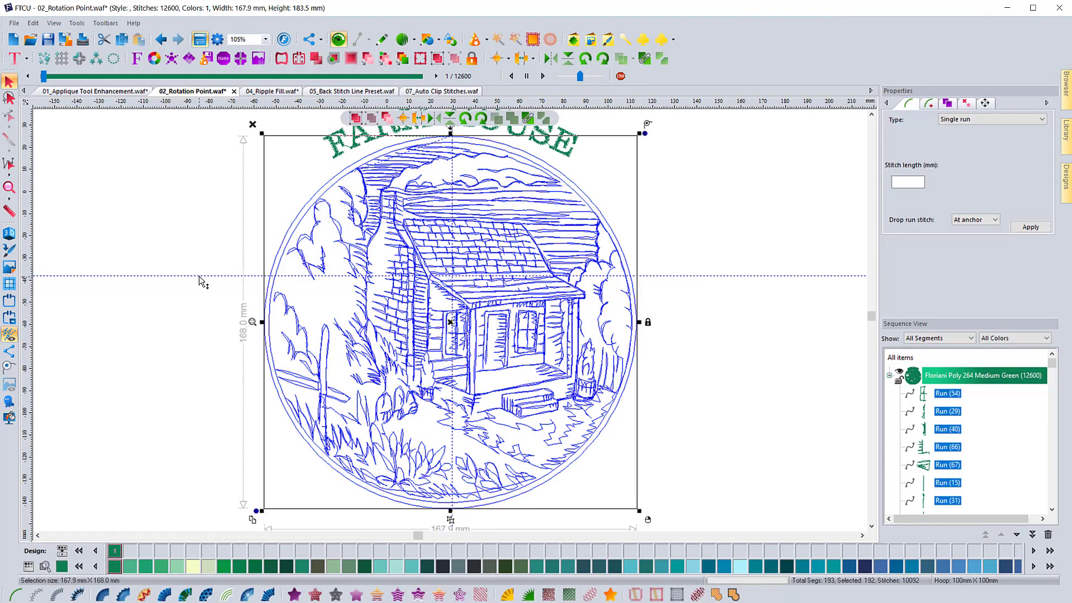
left_click_drag(199, 276, 200, 326)
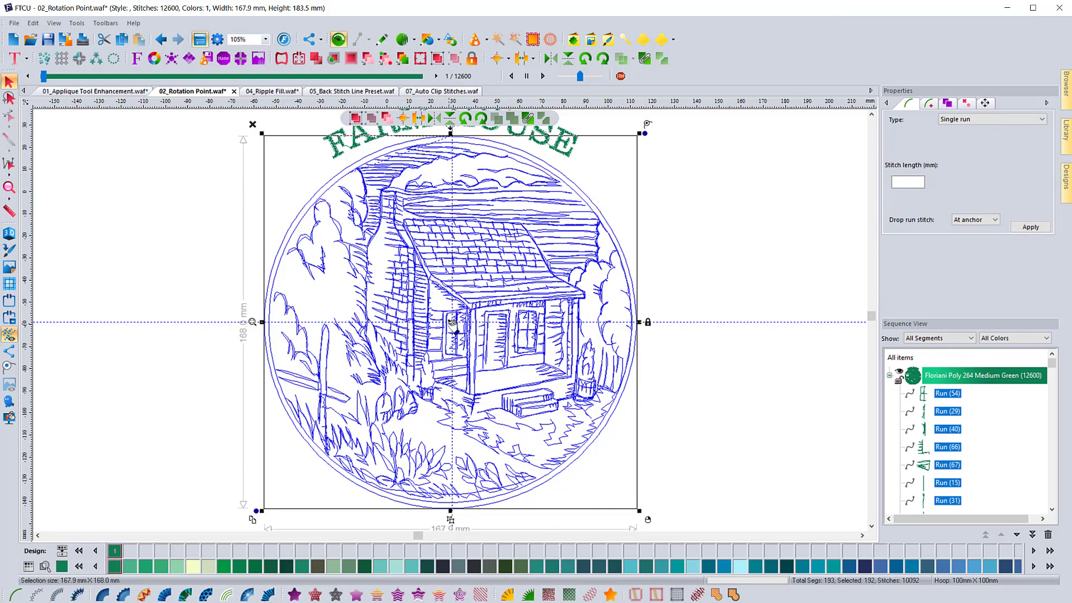
left_click_drag(454, 322, 456, 323)
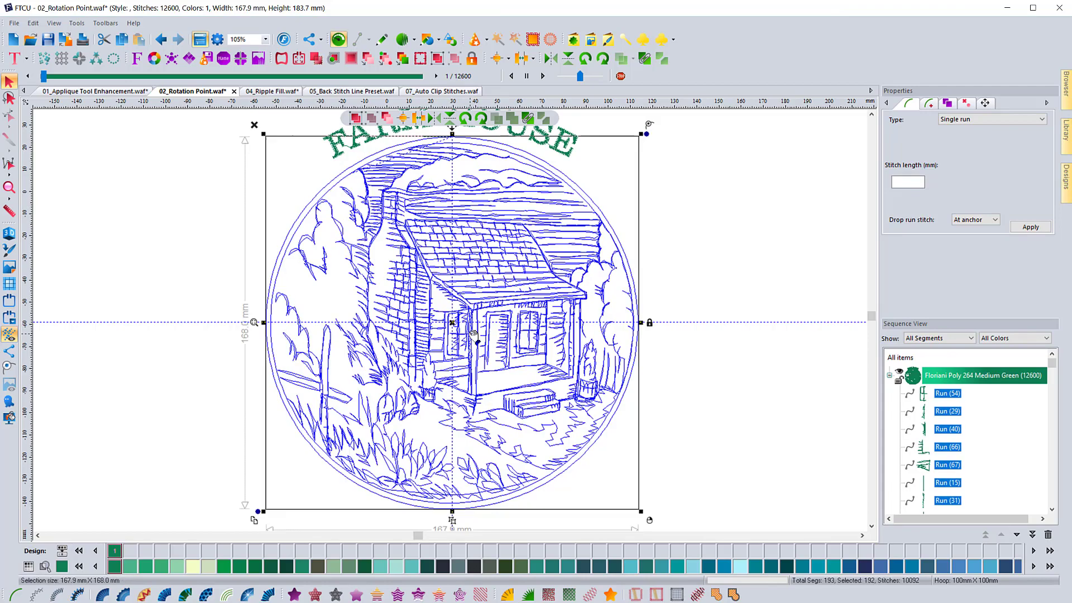
left_click(871, 114)
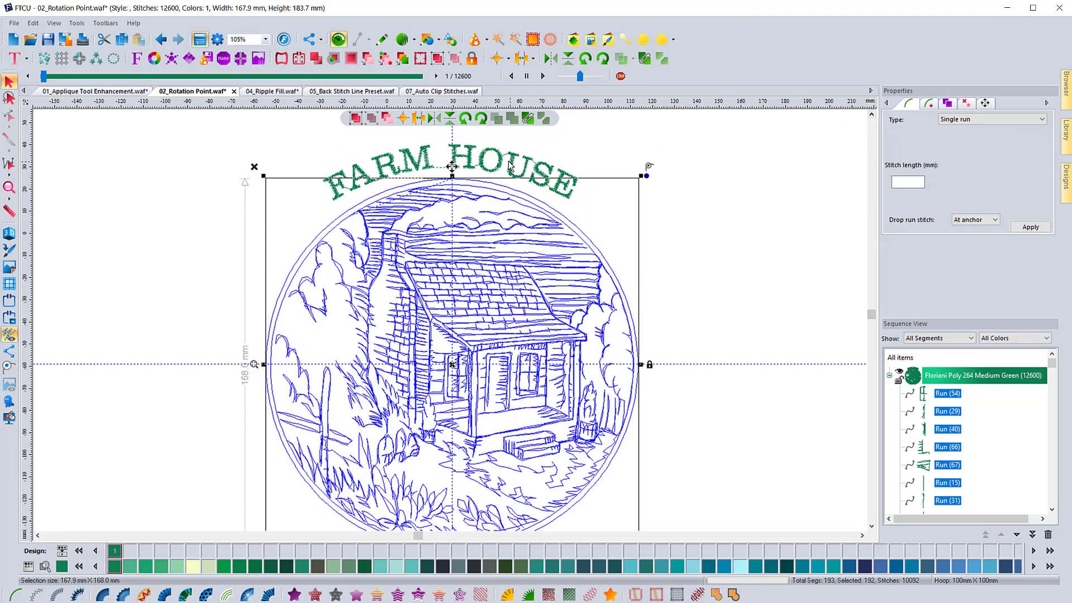
left_click(452, 163)
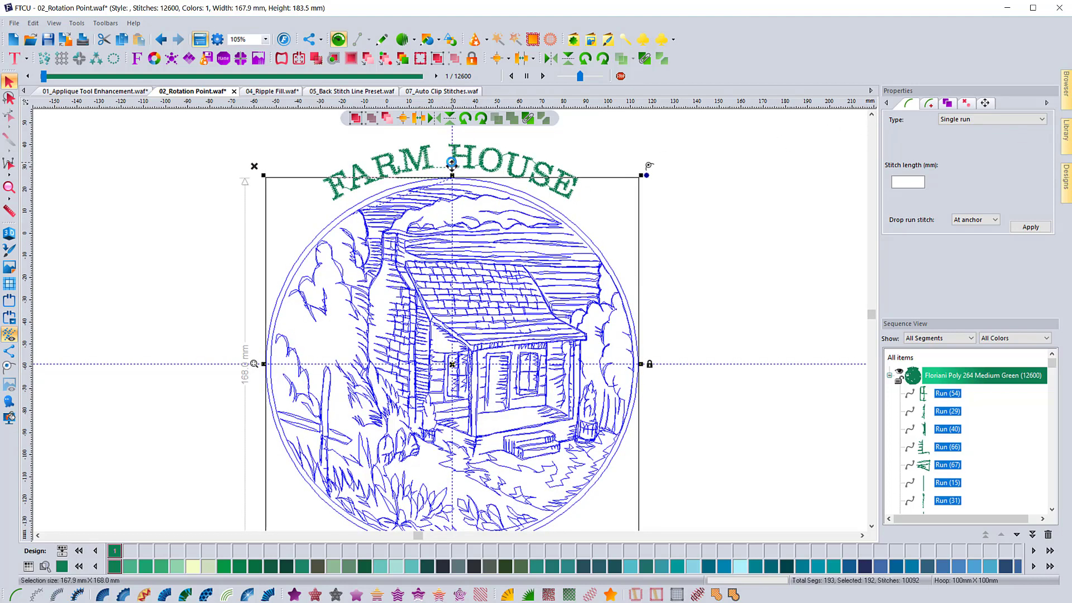
left_click(452, 169)
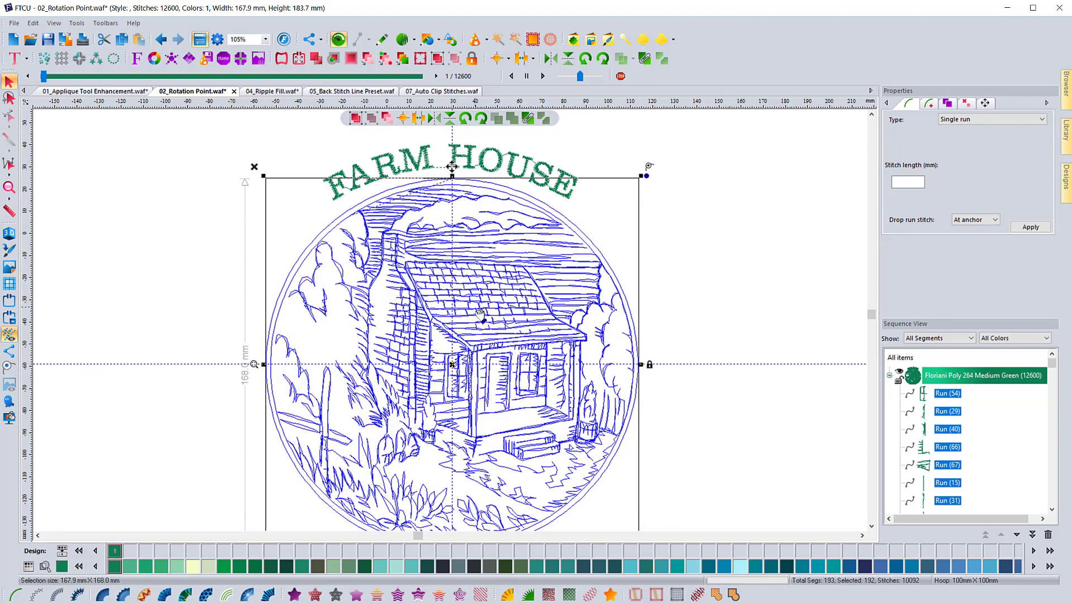
Place the FARM HOUSE lettering's rotation point at the centre of the circular artwork and rotate the lettering around the circle.
left_click(488, 151)
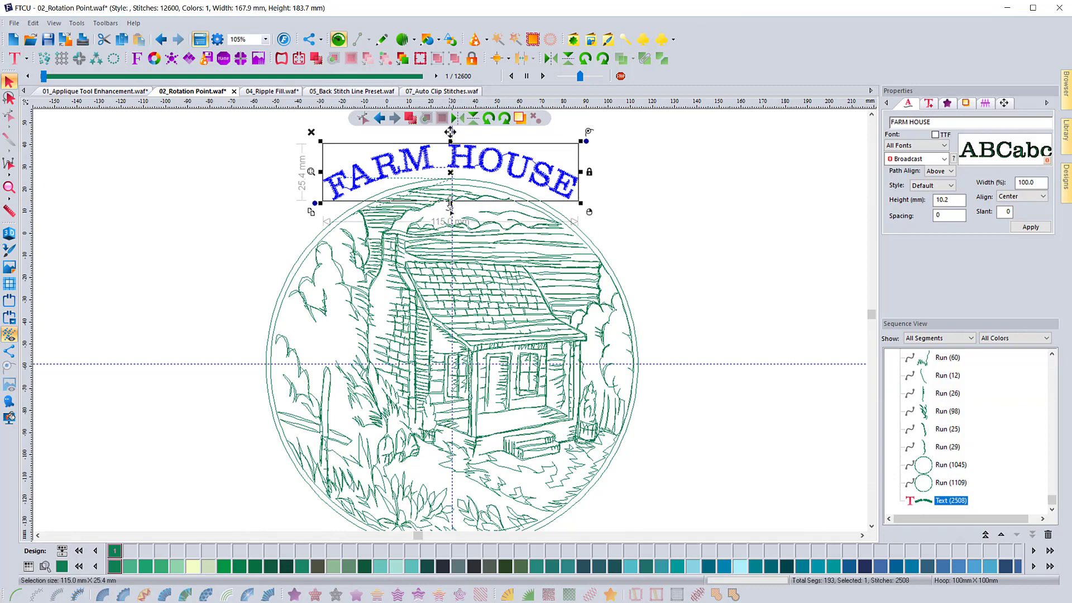
left_click(9, 188)
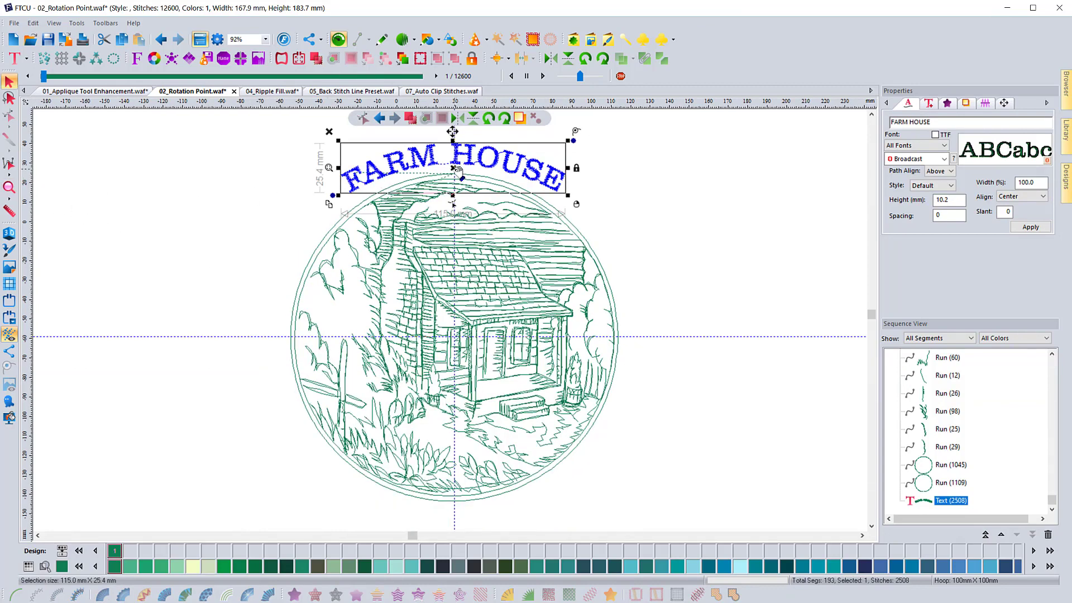
left_click_drag(454, 169, 458, 337)
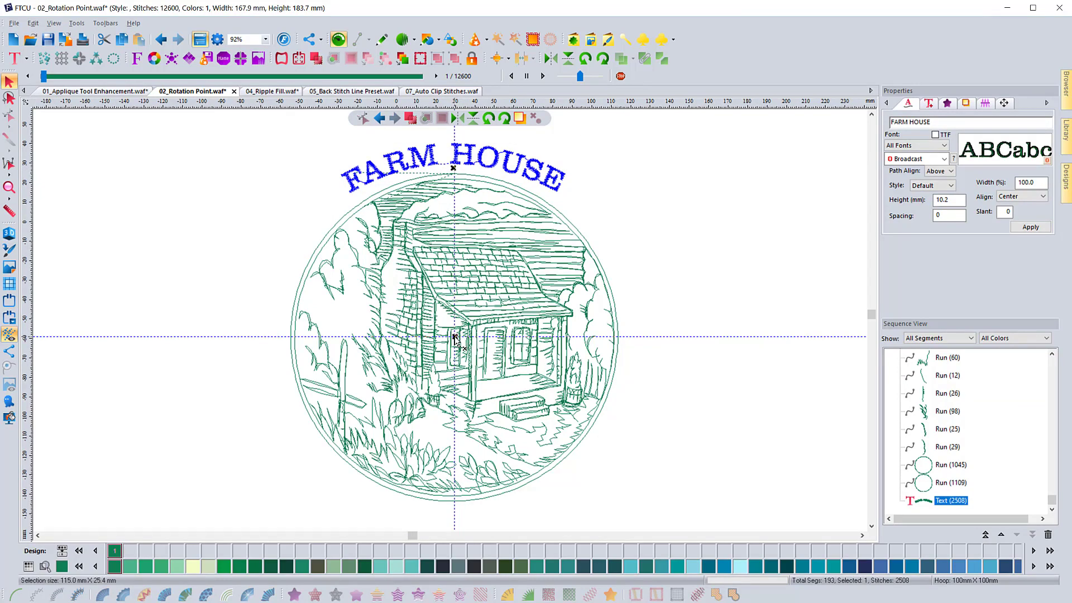
left_click(455, 337)
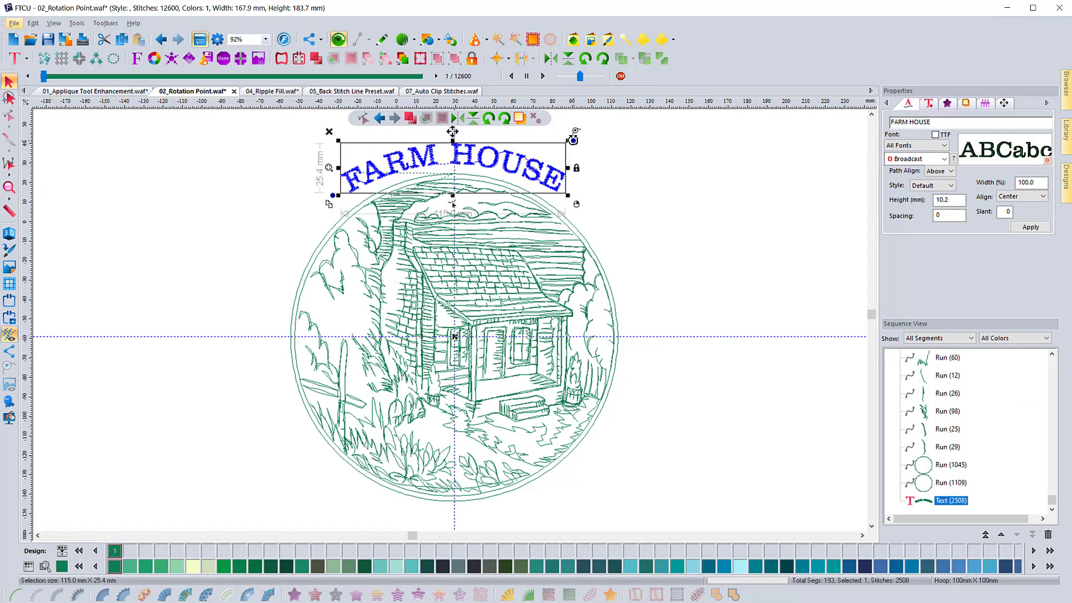
left_click_drag(573, 142, 409, 194)
left_click(258, 196)
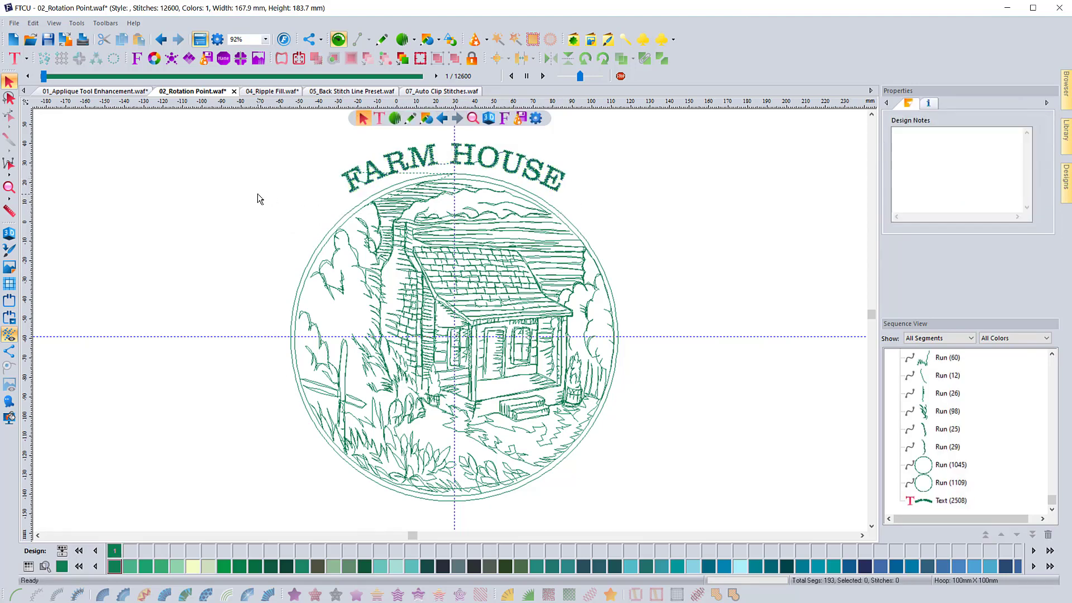